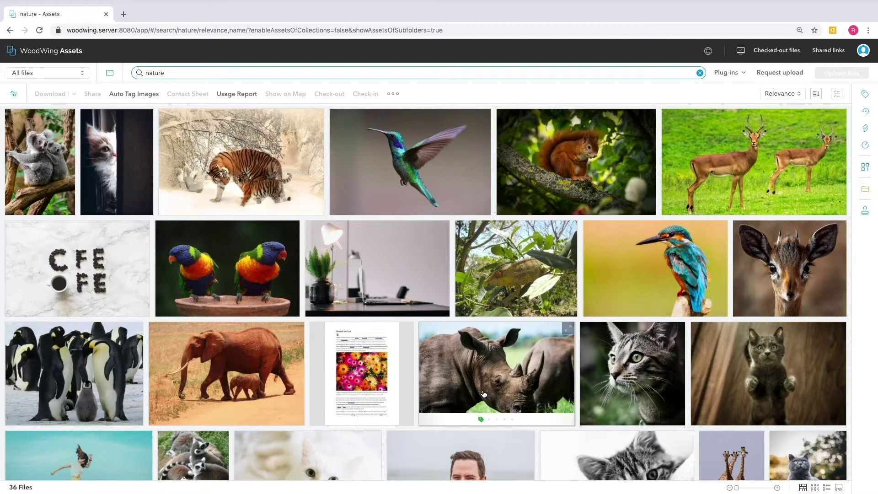
# Preview the snowy tiger photo full-screen with zooming, view its file details, then close the preview
pyautogui.click(215, 185)
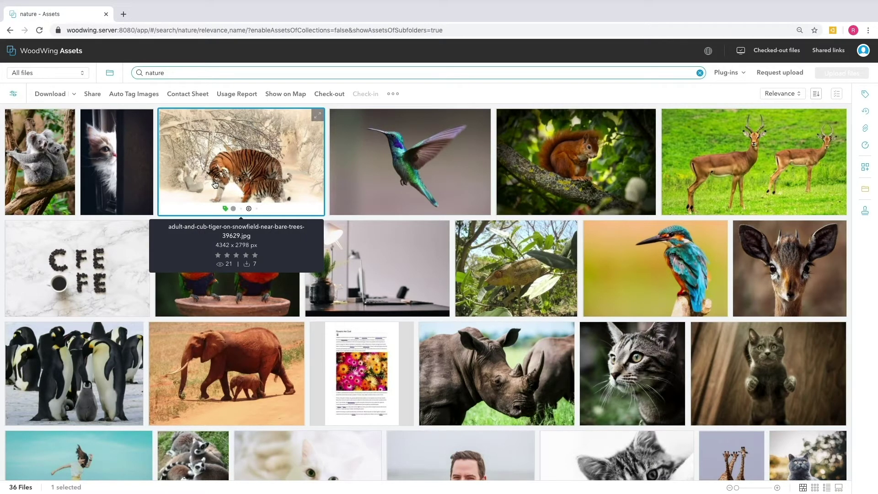
pyautogui.doubleClick(215, 185)
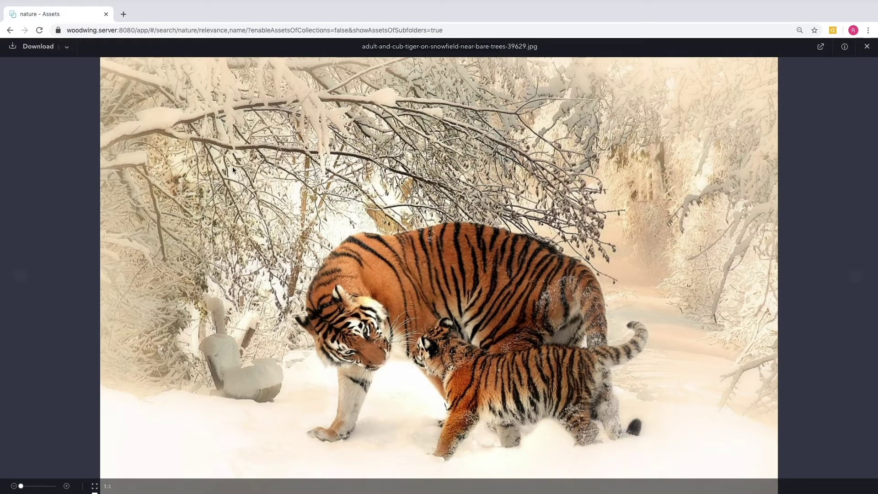
pyautogui.scroll(5, 375, 224)
pyautogui.scroll(-3, 374, 273)
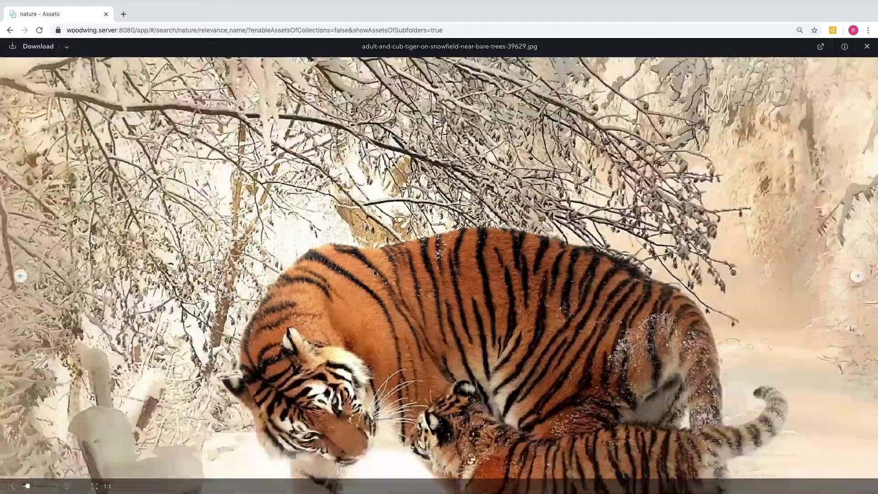
pyautogui.scroll(-3, 374, 273)
pyautogui.scroll(6, 361, 297)
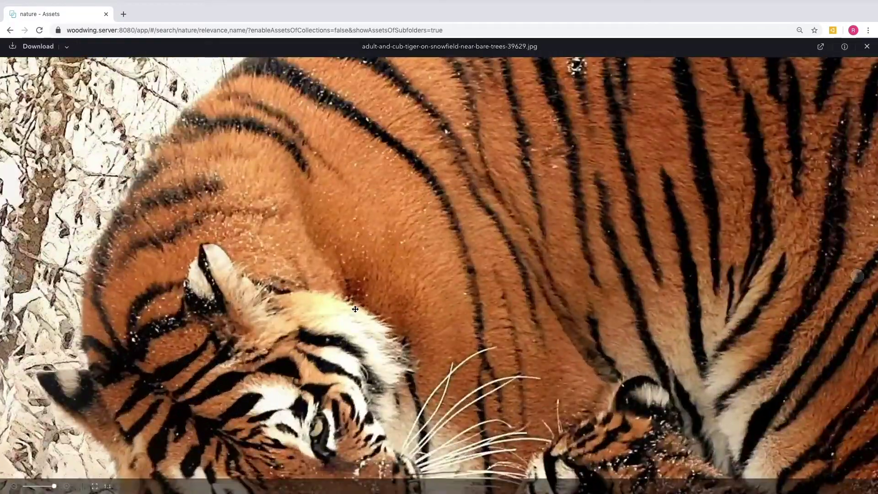
pyautogui.scroll(-5, 355, 309)
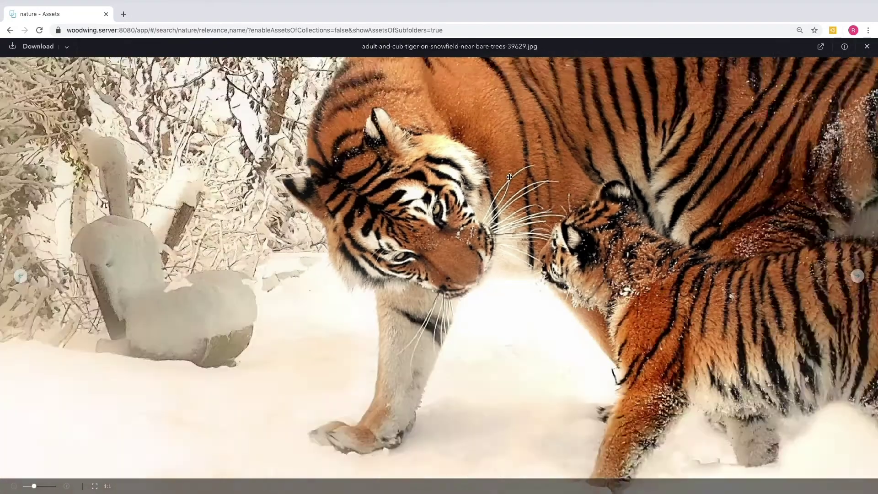
pyautogui.click(844, 46)
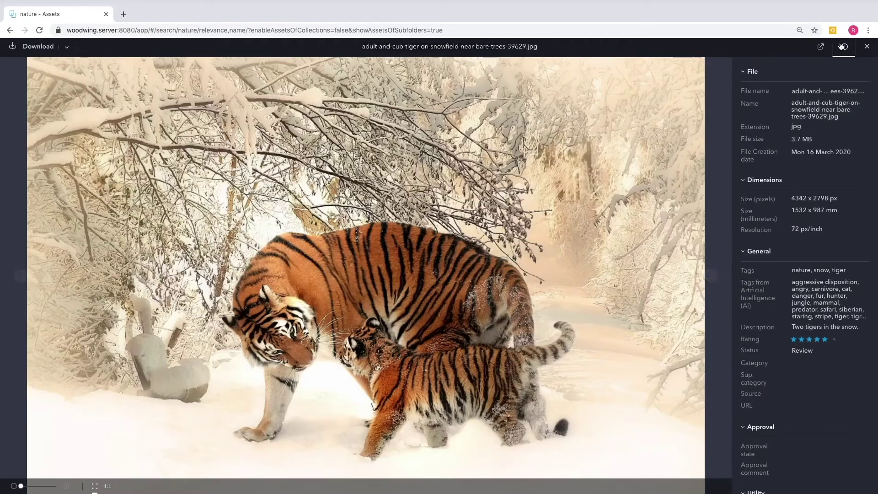
pyautogui.press('Escape')
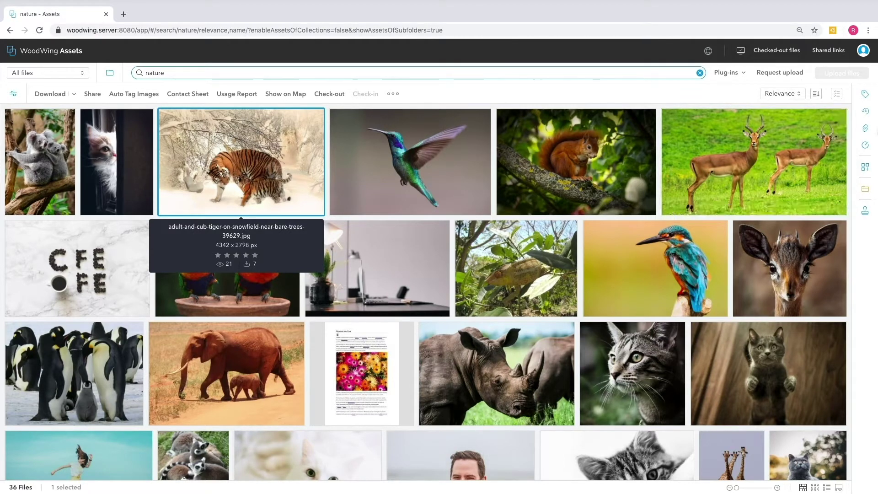
# Compare the tiger, squirrel and kingfisher photos side by side, zooming and panning the tiger
pyautogui.keyDown('ctrl'); pyautogui.click(576, 196); pyautogui.keyUp('ctrl')
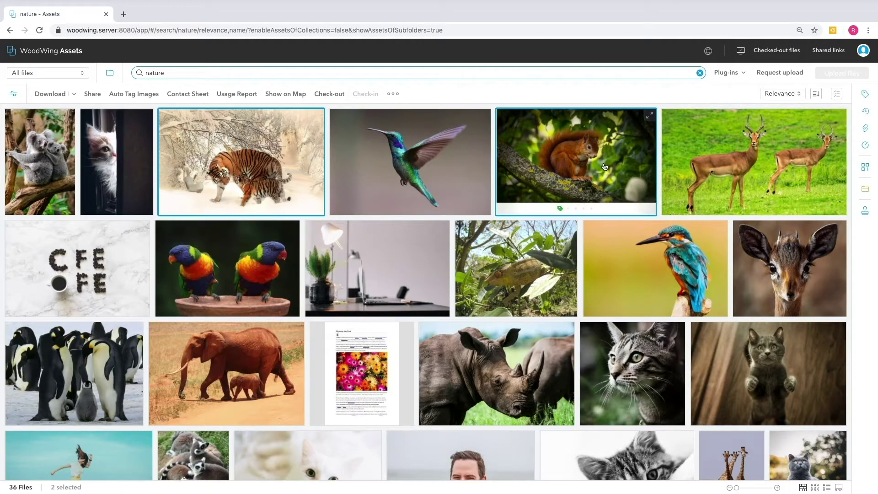
pyautogui.keyDown('ctrl'); pyautogui.click(684, 273); pyautogui.keyUp('ctrl')
pyautogui.doubleClick(684, 273)
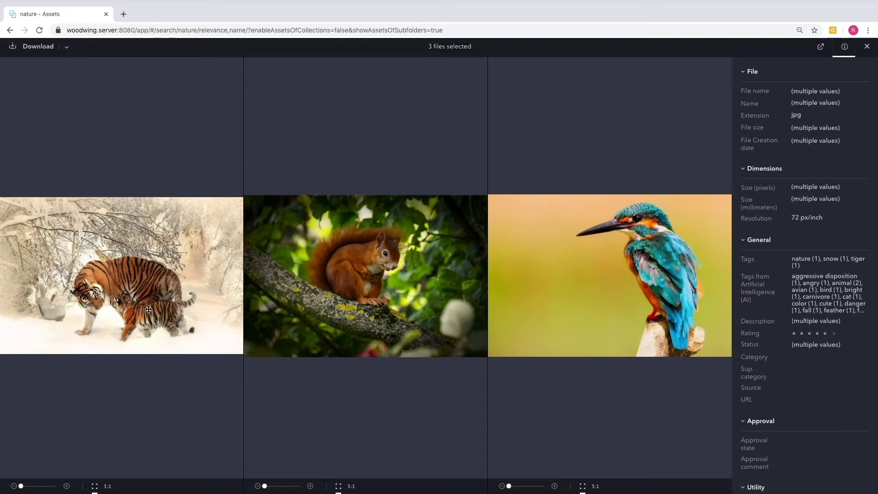
pyautogui.scroll(5, 149, 309)
pyautogui.scroll(-5, 148, 309)
pyautogui.scroll(5, 119, 307)
pyautogui.moveTo(75, 304); pyautogui.dragTo(140, 291)
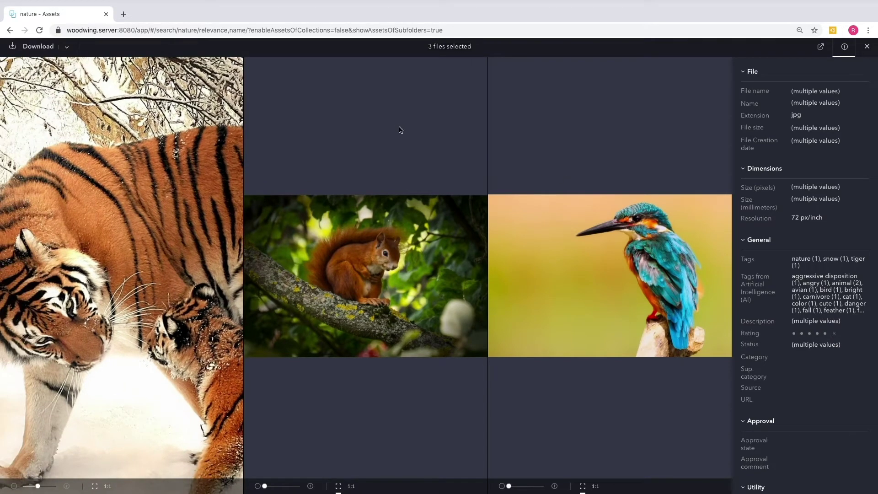
# Open the three-photo comparison in a new browser tab and switch between the tabs
pyautogui.click(821, 47)
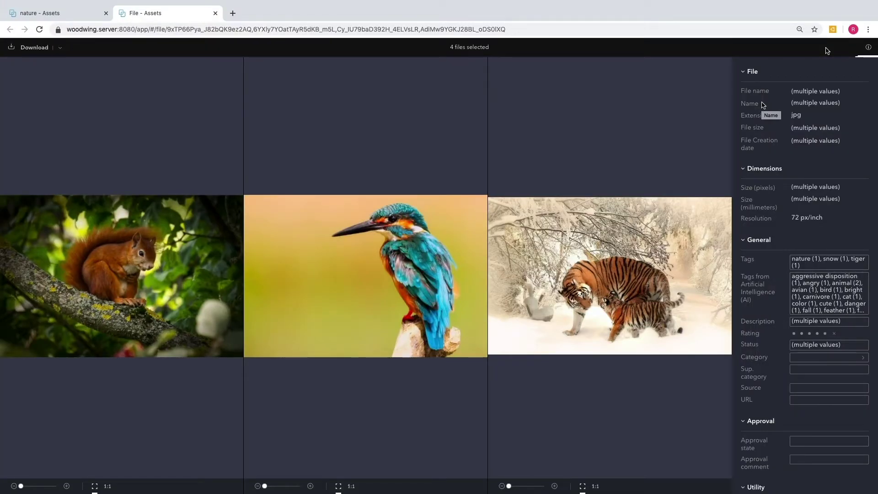
pyautogui.hotkey('ctrl', 'shift', 'Tab')
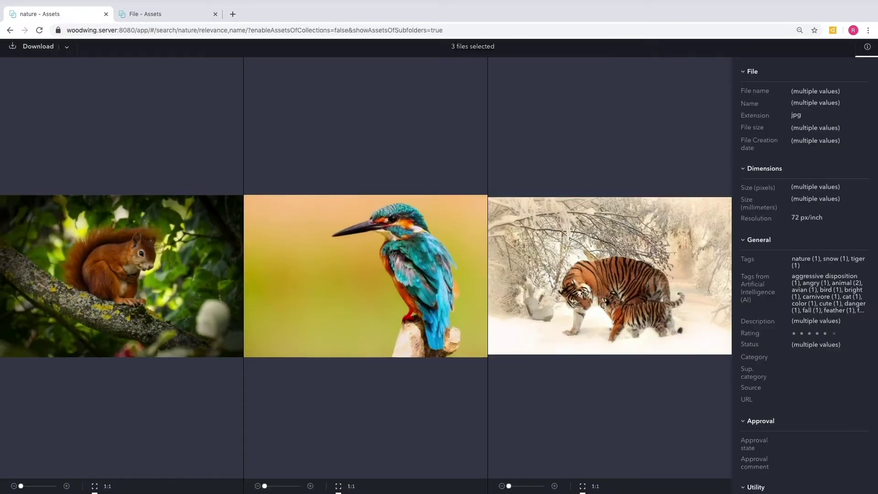
pyautogui.press('space')
pyautogui.hotkey('ctrl', 'Tab')
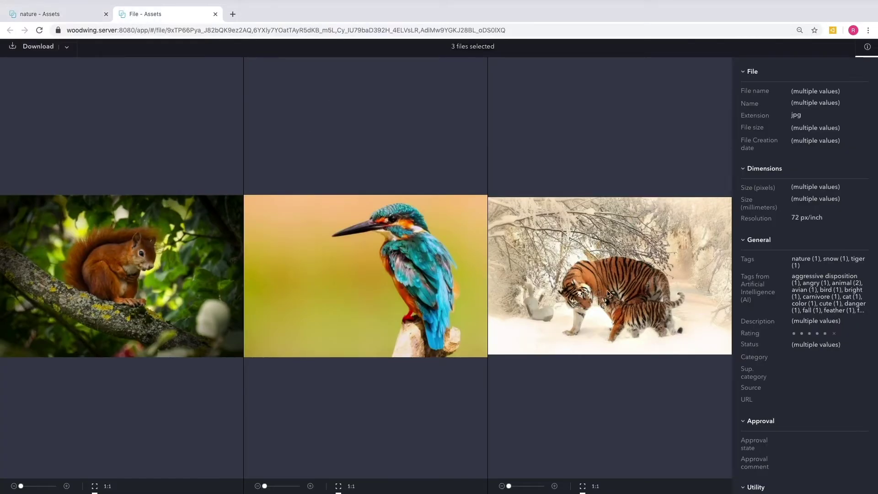
# Show the tiger's Rating submenu in the comparison, then go back to the nature - Assets tab
pyautogui.click(650, 271)
pyautogui.rightClick(651, 270)
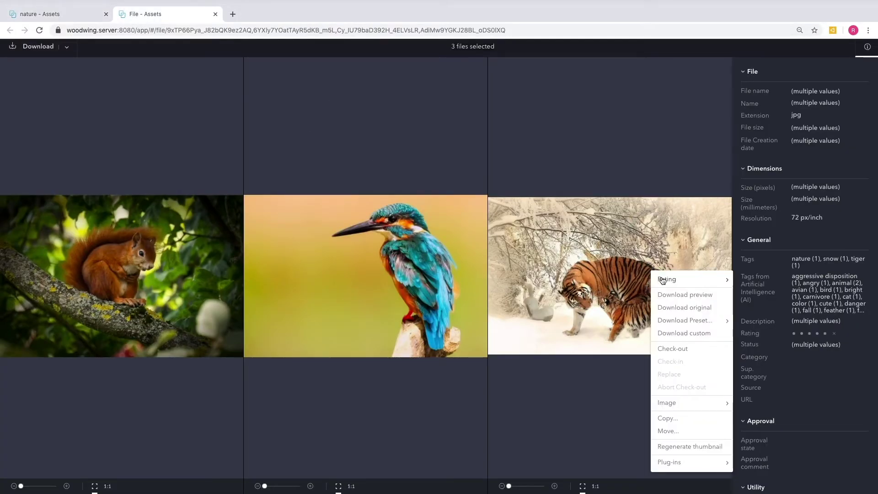
pyautogui.moveTo(663, 281)
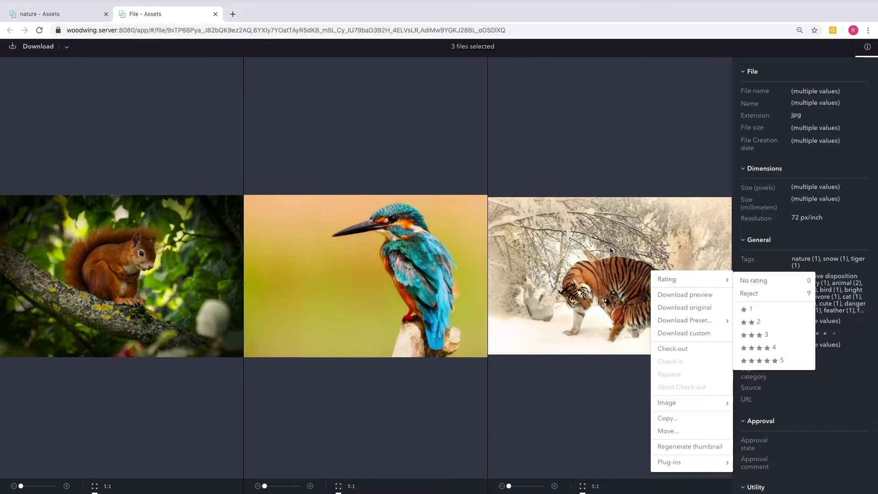
pyautogui.click(40, 13)
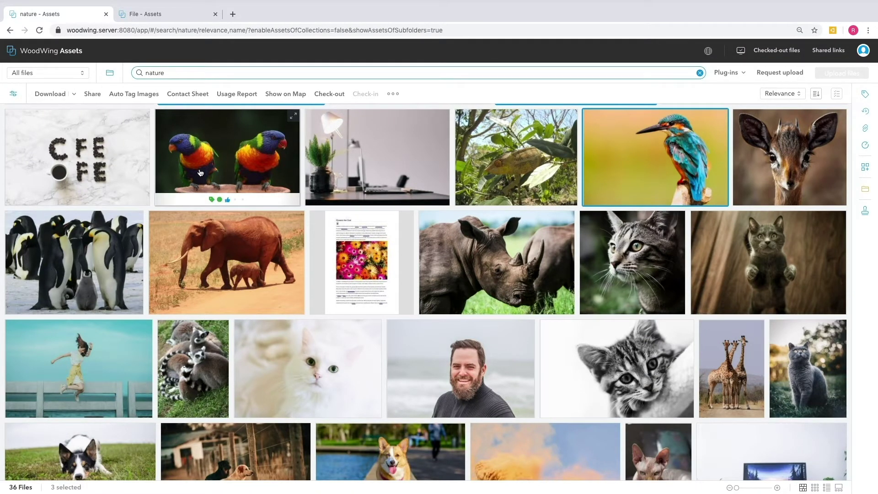
pyautogui.keyDown('ctrl'); pyautogui.click(196, 368); pyautogui.keyUp('ctrl')
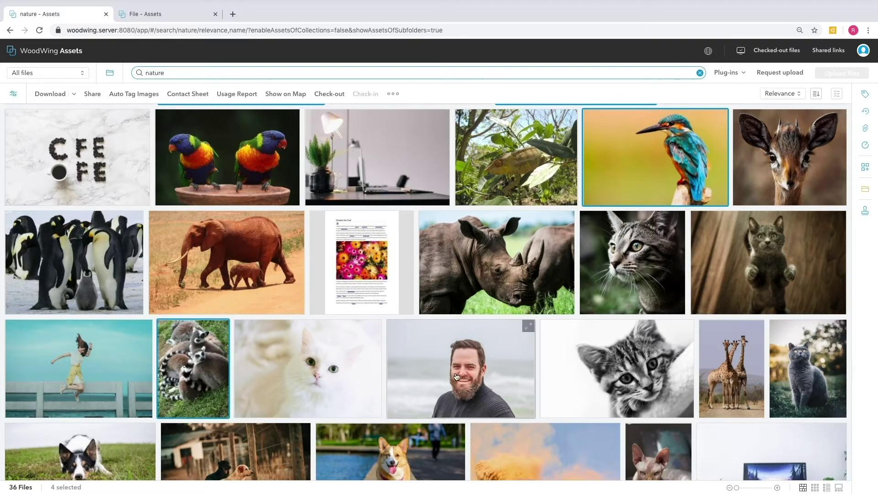
pyautogui.keyDown('ctrl'); pyautogui.click(456, 376); pyautogui.keyUp('ctrl')
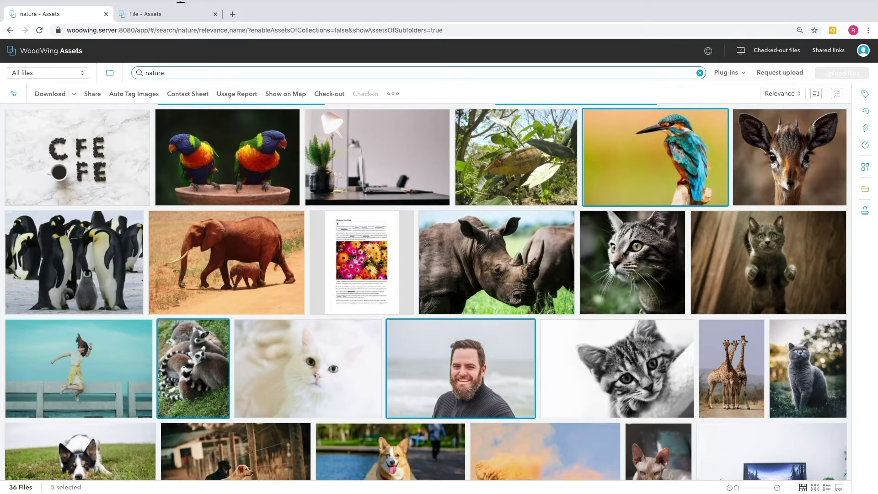
pyautogui.click(181, 11)
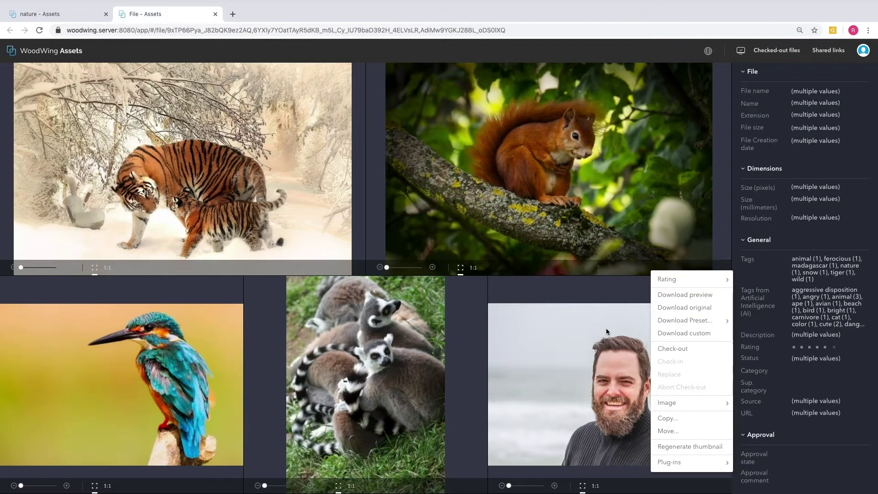
pyautogui.click(578, 337)
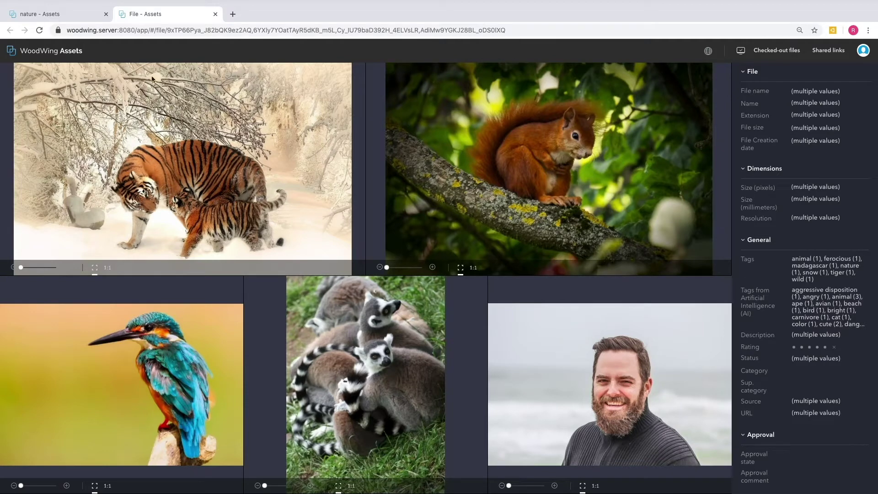
pyautogui.click(43, 14)
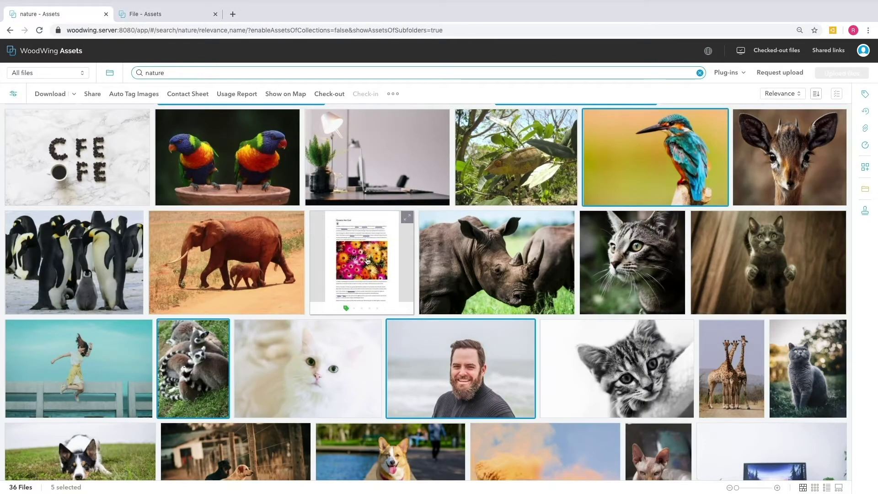
pyautogui.scroll(3, 365, 297)
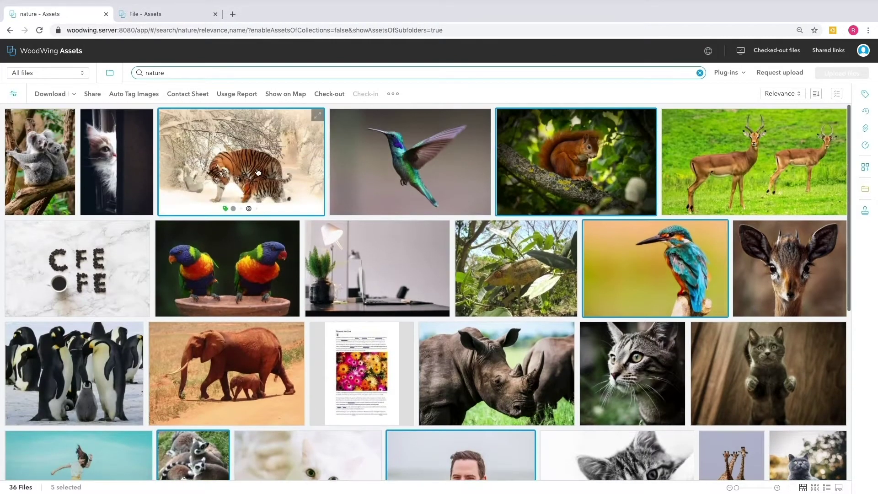
pyautogui.keyDown('ctrl'); pyautogui.click(256, 168); pyautogui.keyUp('ctrl')
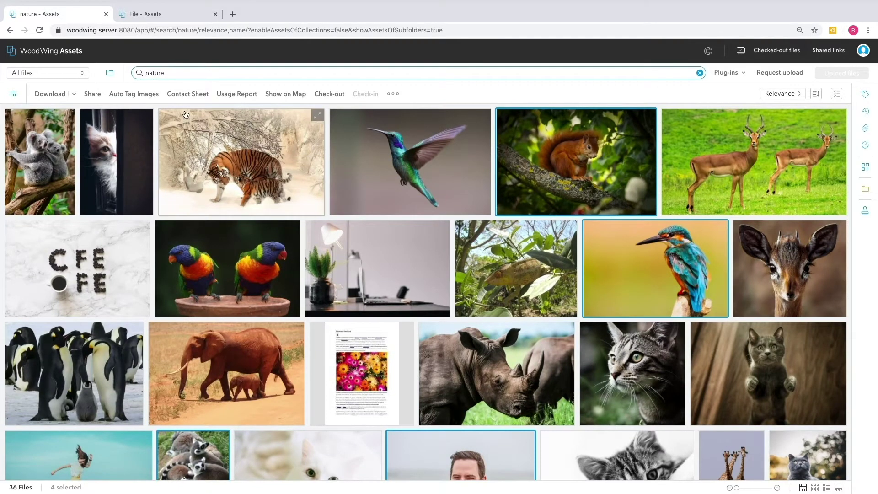
pyautogui.press('Return')
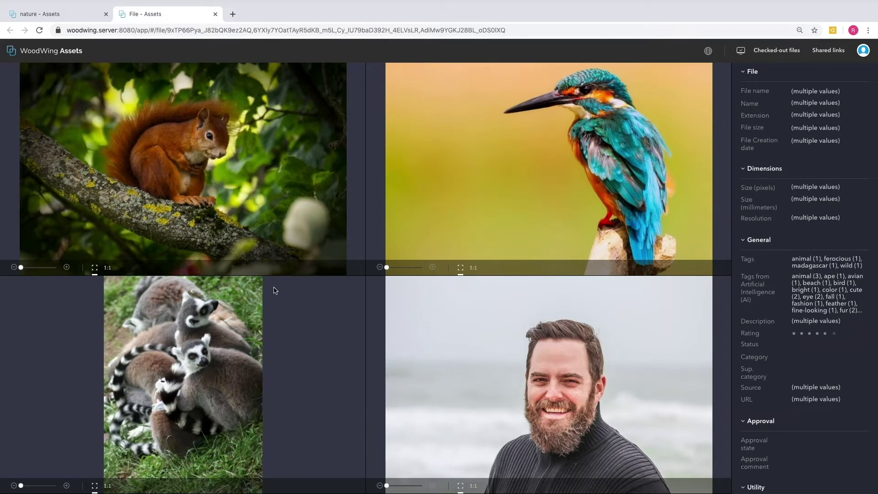
pyautogui.hotkey('ctrl', 'w')
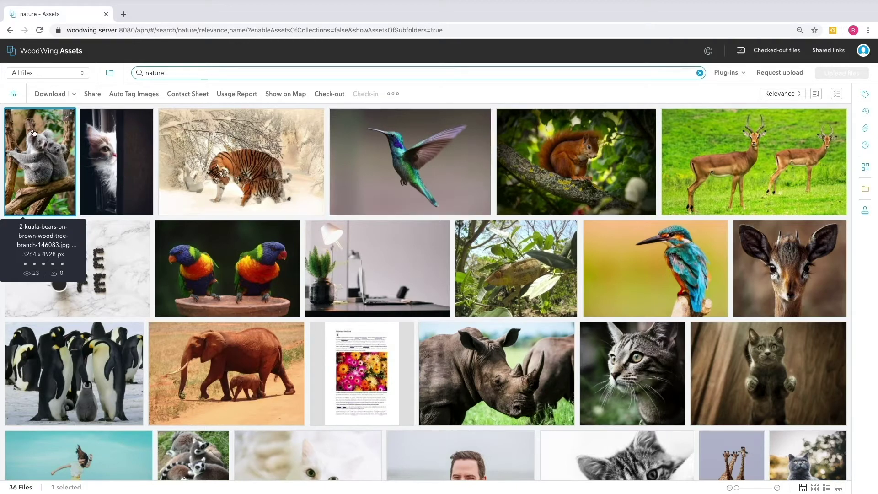
# Download the koala photo as the original and as a preview JPEG into Download Images
pyautogui.click(73, 94)
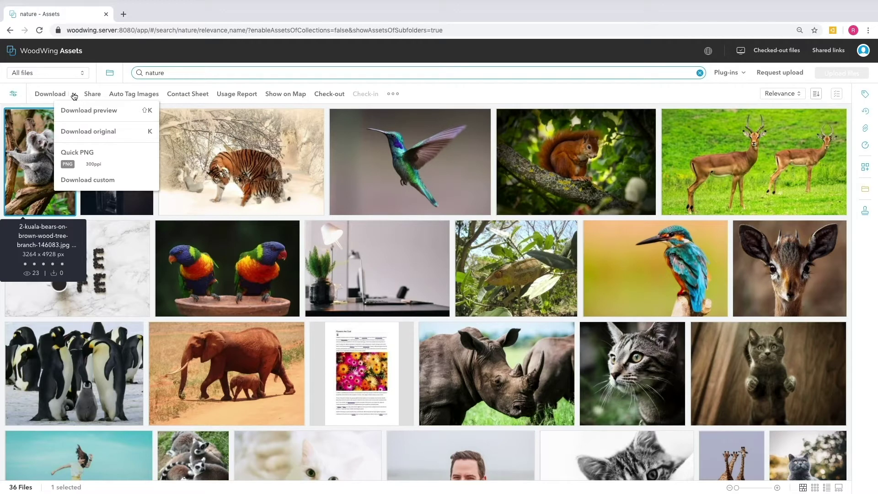
pyautogui.press('k')
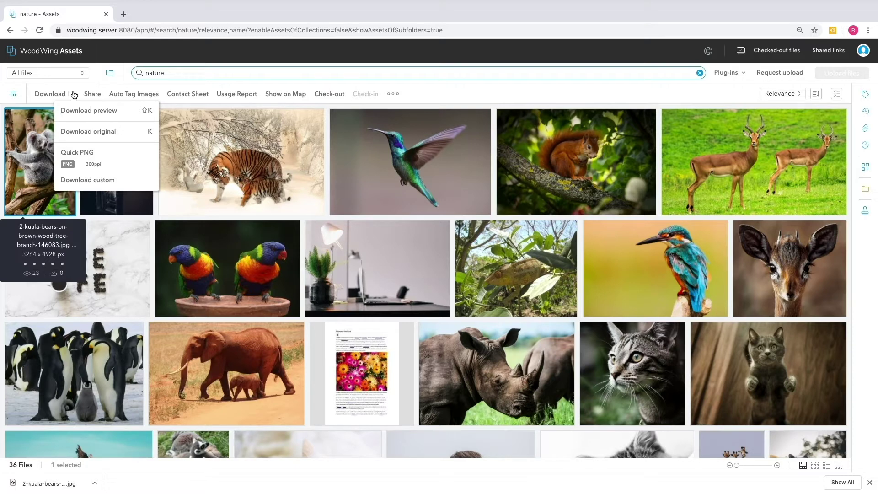
pyautogui.click(80, 110)
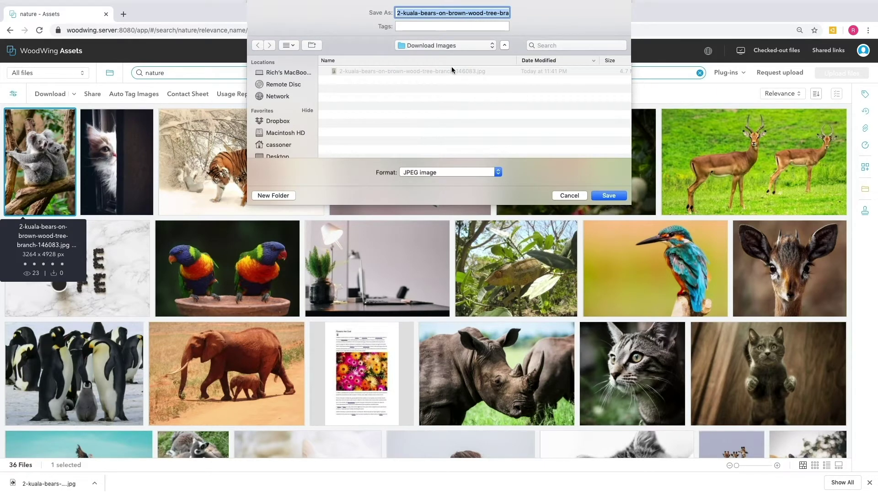
pyautogui.click(609, 195)
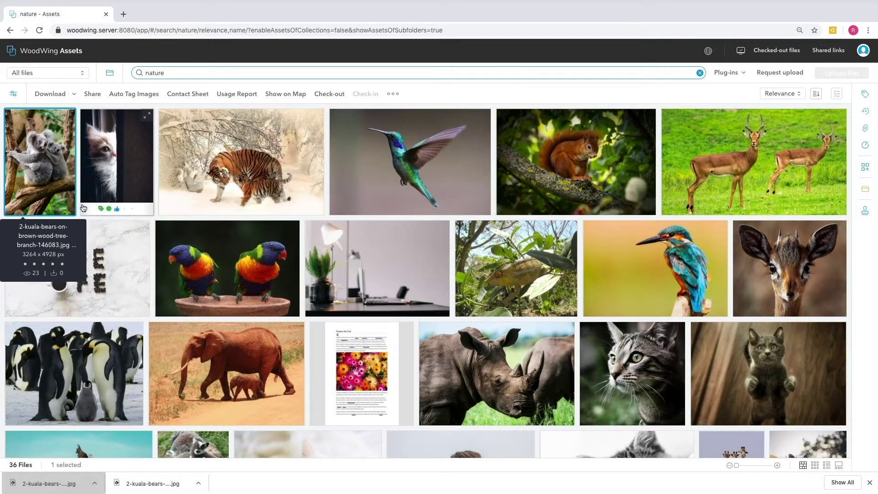
# Select the cat close-up photo and bring up its Custom download dialog
pyautogui.click(83, 208)
pyautogui.click(73, 93)
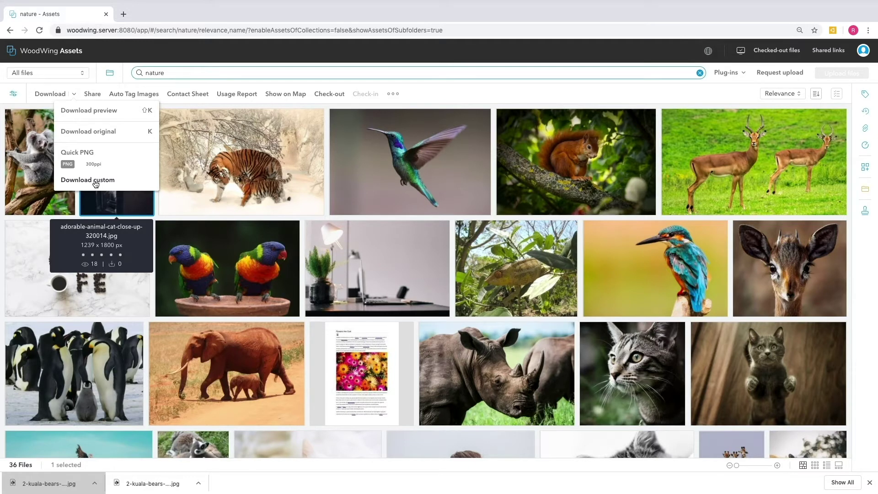
pyautogui.click(93, 183)
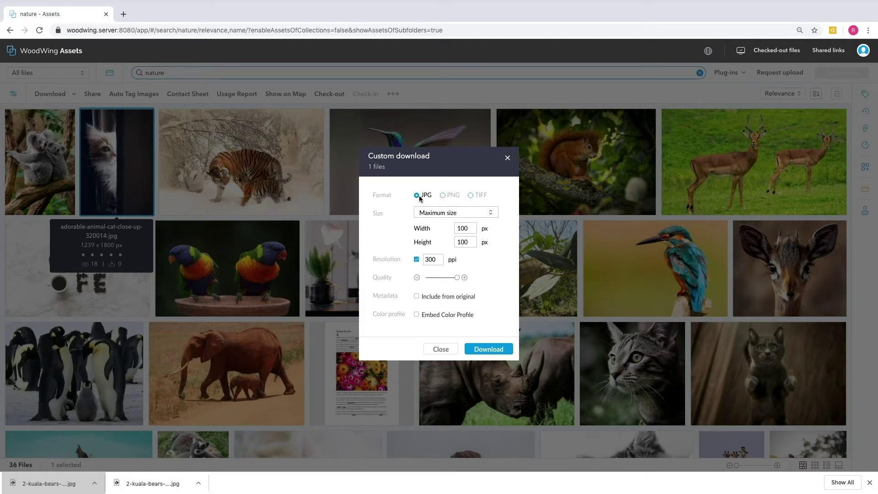
# Download the cat as a PNG limited to maximum 300 × 300 px at 72 ppi
pyautogui.click(443, 196)
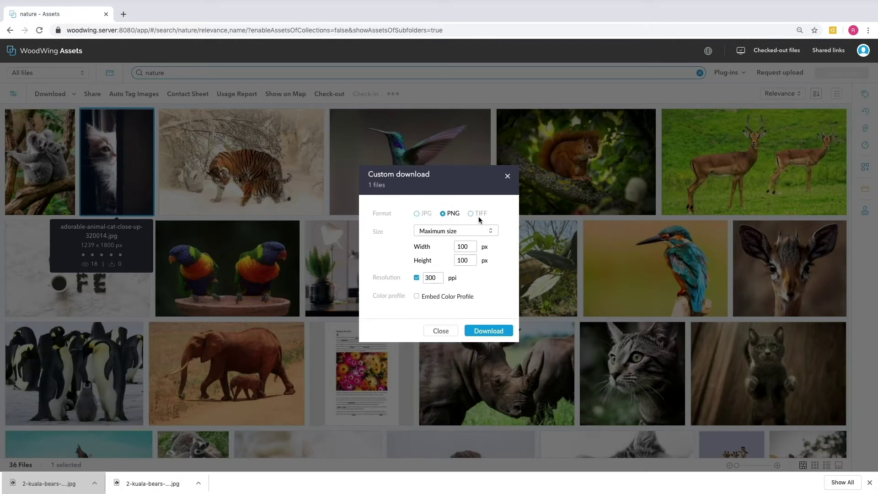
pyautogui.click(472, 231)
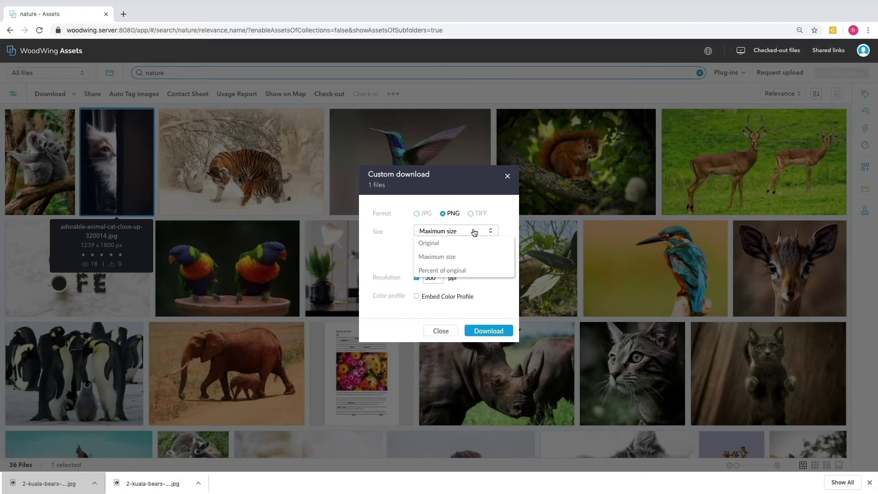
pyautogui.click(441, 259)
pyautogui.doubleClick(463, 247)
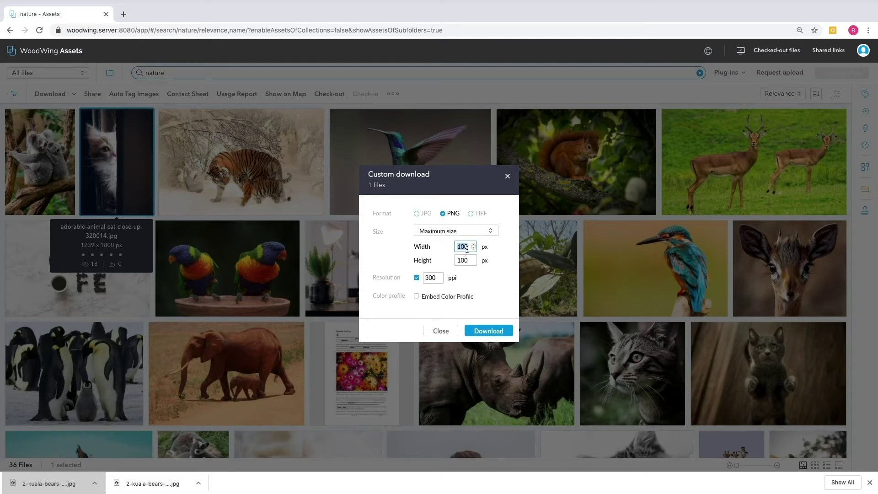
pyautogui.write('300')
pyautogui.doubleClick(465, 259)
pyautogui.write('300')
pyautogui.doubleClick(433, 278)
pyautogui.write('72')
pyautogui.click(486, 333)
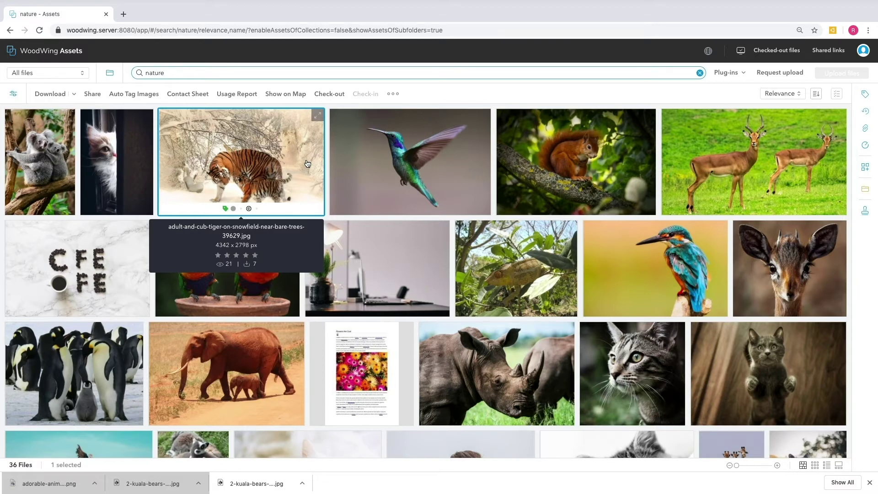
# Bring up the context menu for the hummingbird image
pyautogui.rightClick(410, 152)
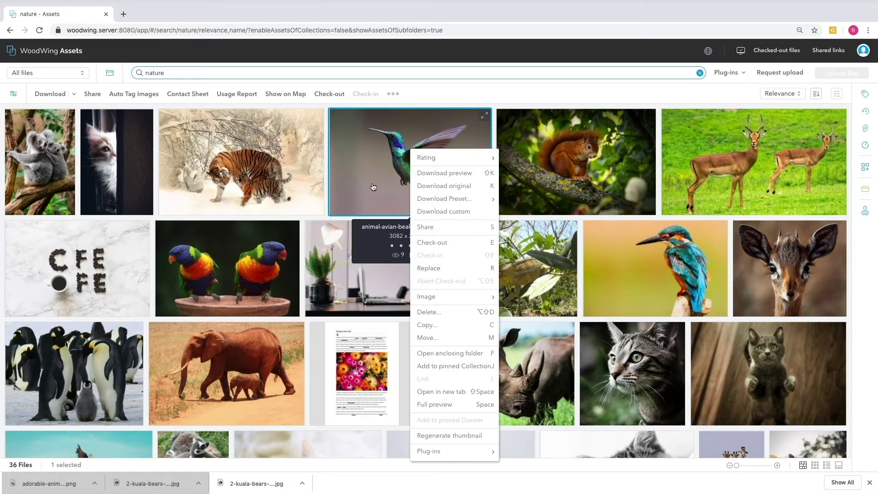
# Check out animal-avian-beak-bird-349758.jpg so it opens in Photoshop 2020
pyautogui.click(329, 96)
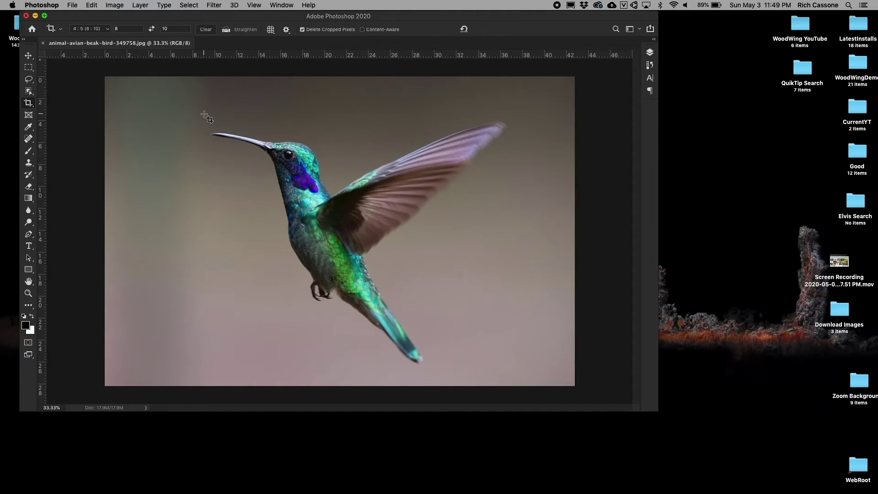
# Crop the hummingbird to a 4:5 frame around its head and save it
pyautogui.moveTo(188, 94); pyautogui.dragTo(439, 276)
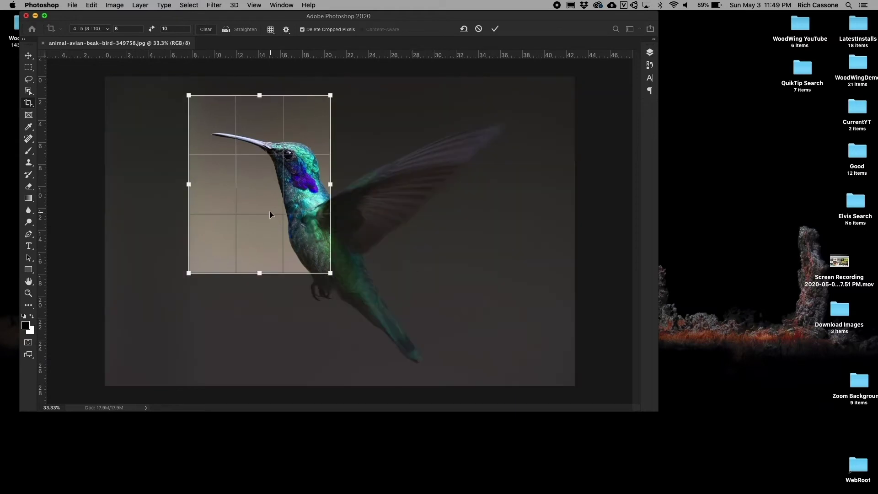
pyautogui.moveTo(272, 215); pyautogui.dragTo(311, 219)
pyautogui.press('Return')
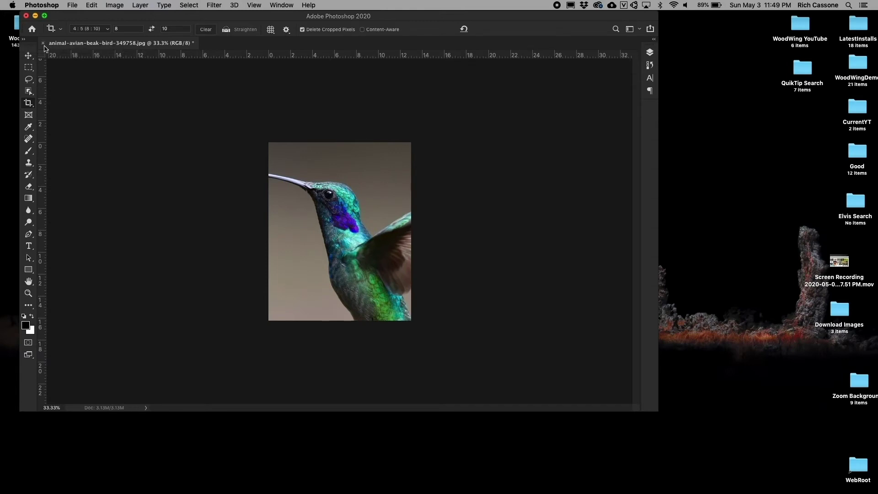
pyautogui.press('super+s')
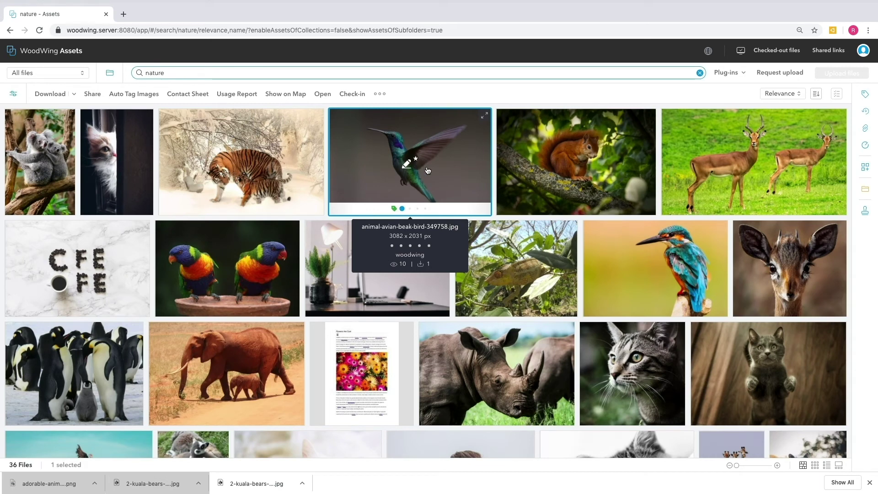
# Check in the cropped hummingbird as a new 935 x 1169 px version
pyautogui.rightClick(456, 179)
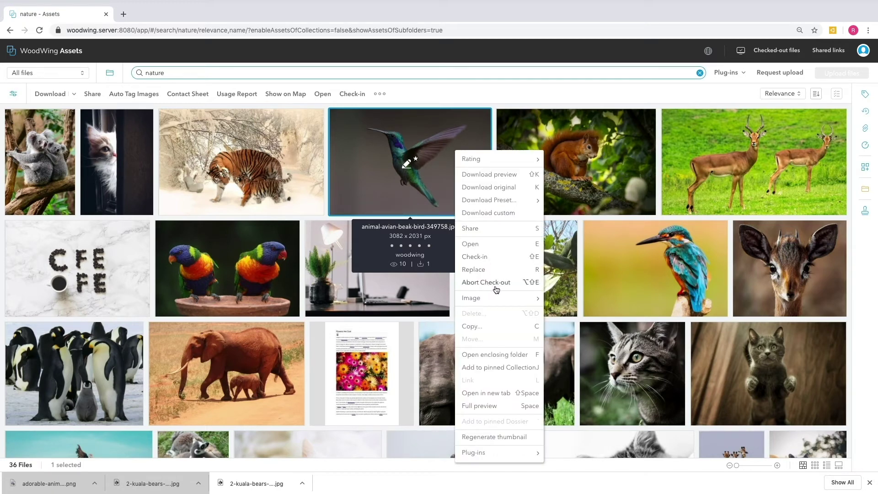
pyautogui.click(476, 256)
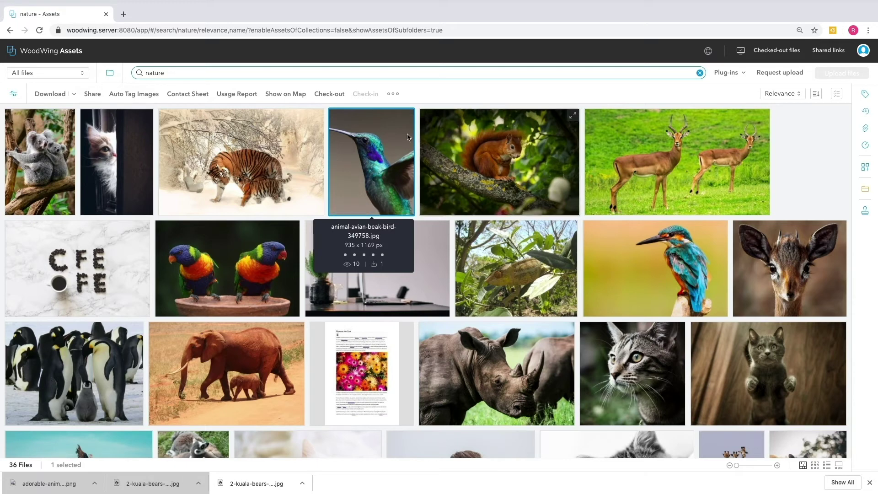
# Revert the hummingbird image to Version 1 from its History panel, then close the panel
pyautogui.click(866, 113)
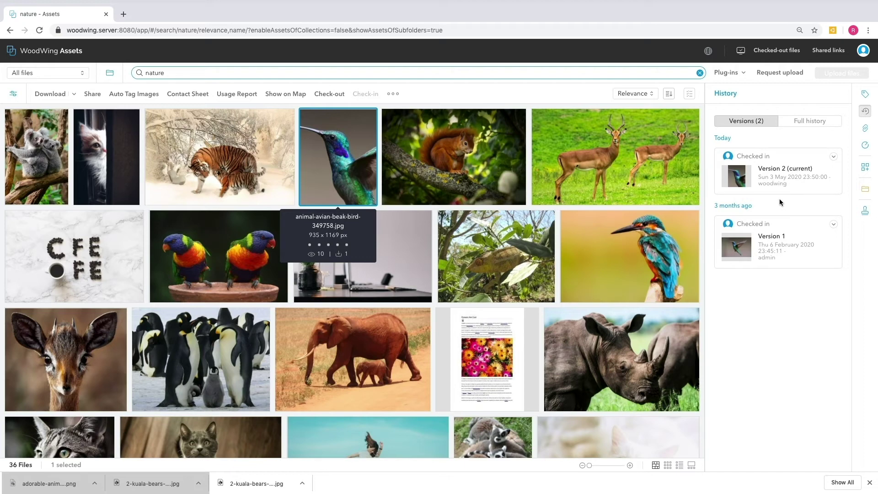
pyautogui.click(778, 243)
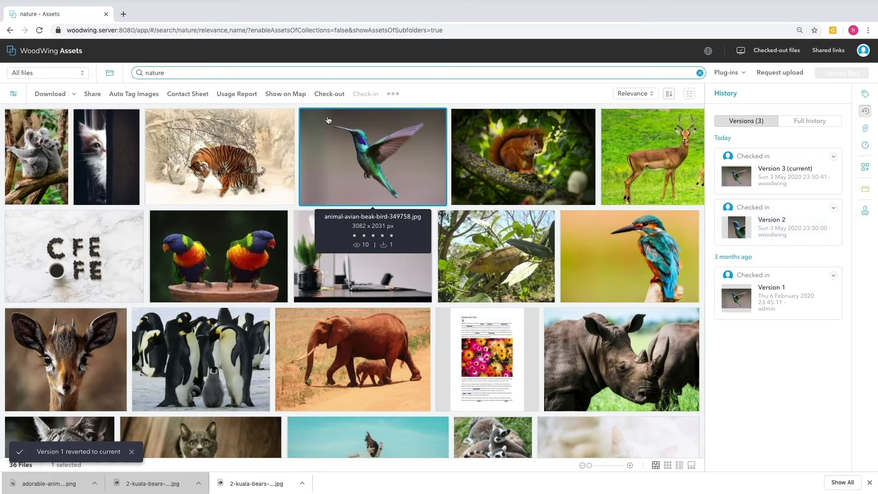
pyautogui.click(865, 111)
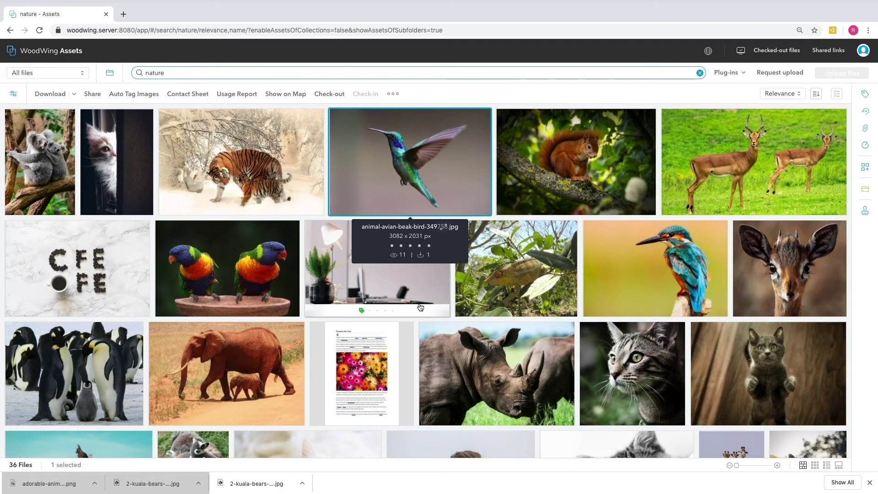
# Check out Flowers.docx from its right-click menu for editing
pyautogui.click(368, 363)
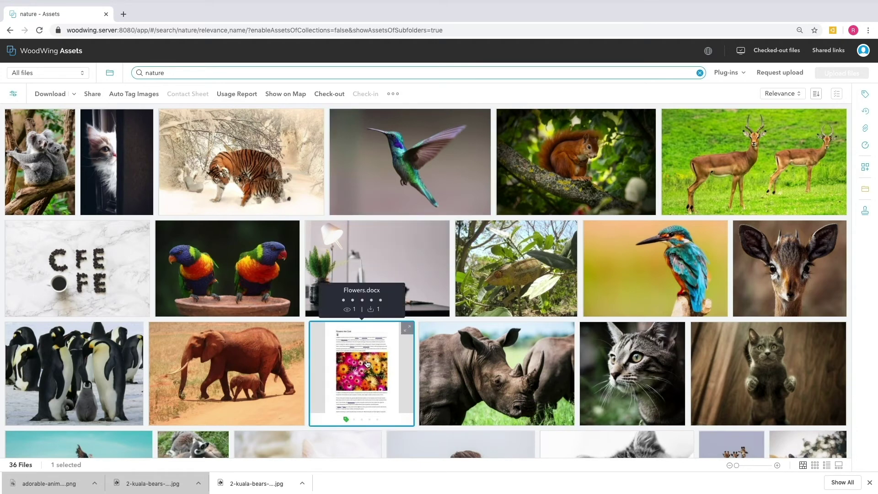
pyautogui.rightClick(367, 364)
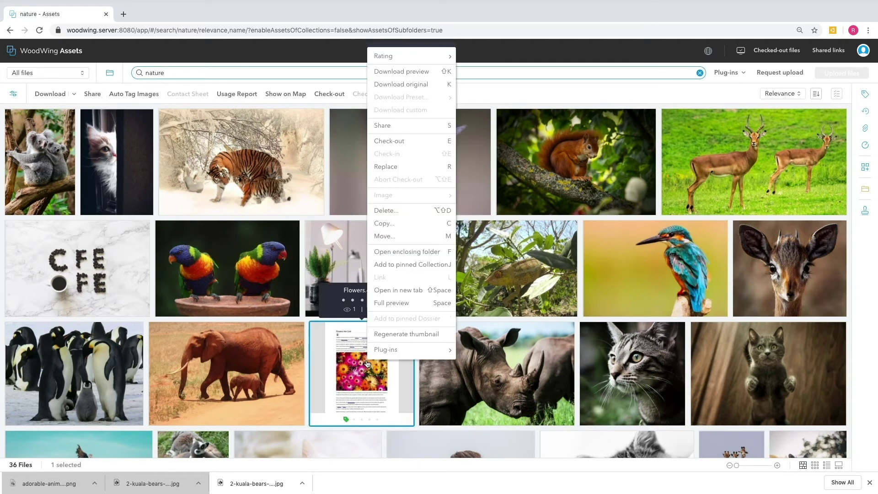
pyautogui.click(390, 143)
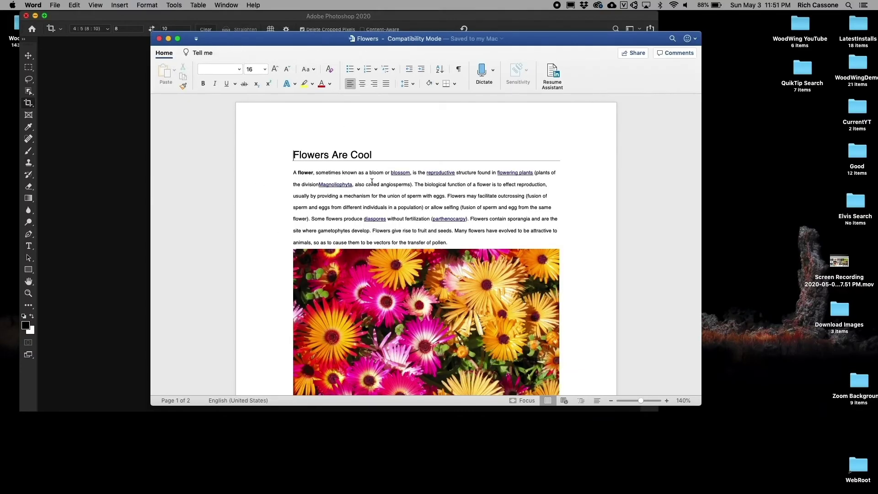
# Replace 'Cool' with 'Beautiful' in the title, then save and close the document
pyautogui.doubleClick(362, 155)
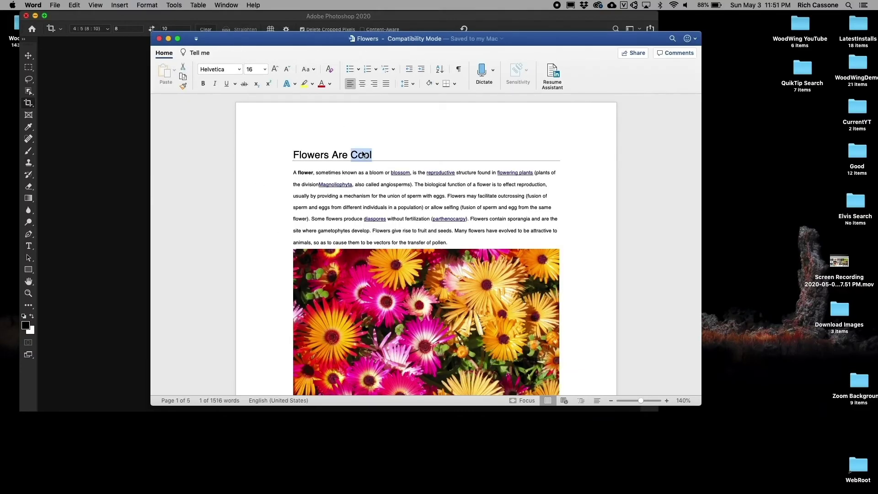
pyautogui.press('BackSpace')
pyautogui.write('Beautifu')
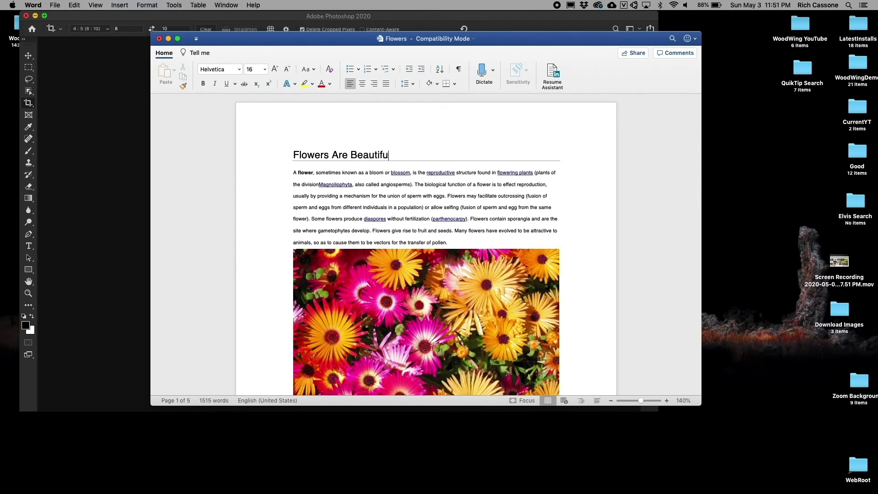
pyautogui.write('l')
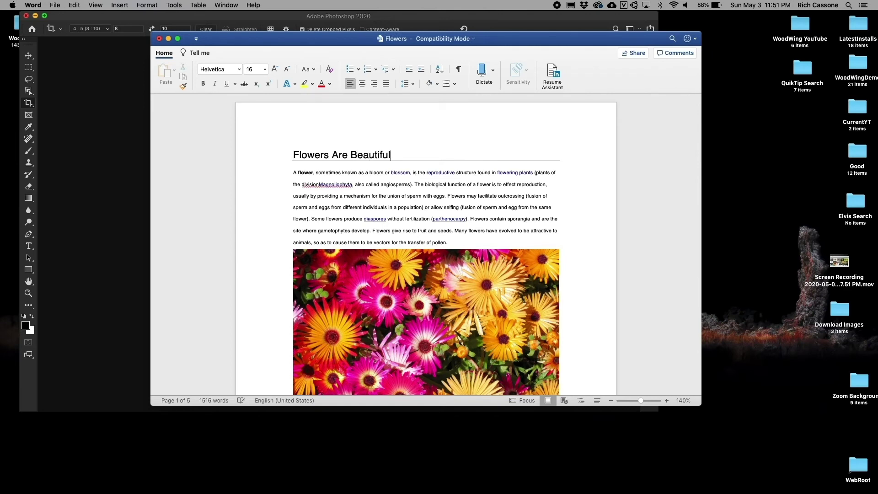
pyautogui.press('super+w')
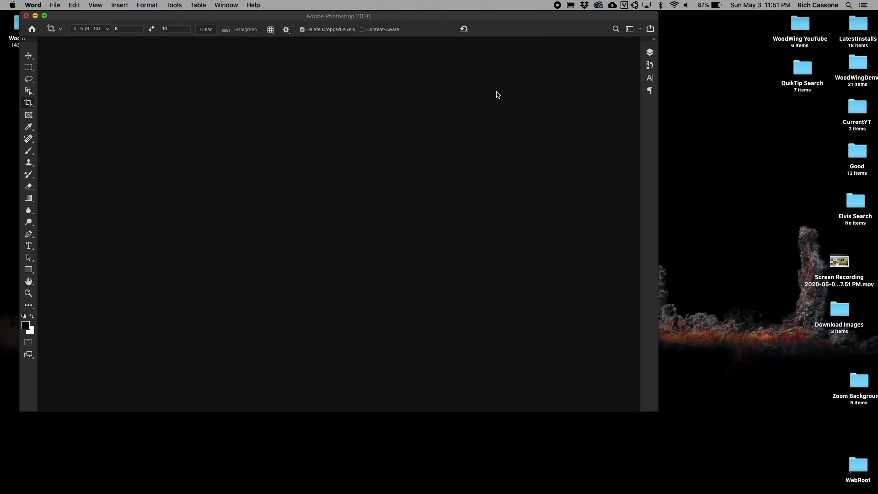
pyautogui.press('super+Tab')
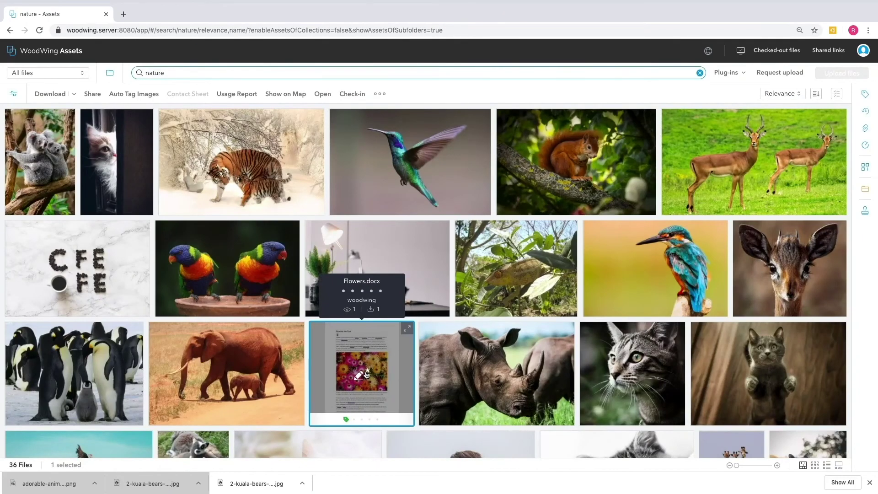
# Check in Flowers.docx, then preview it to confirm the 'Flowers Are Beautiful' heading
pyautogui.click(381, 392)
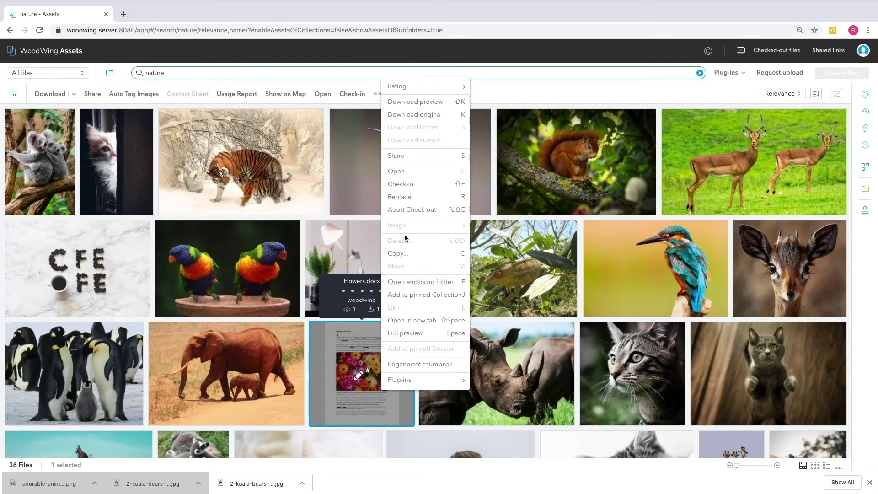
pyautogui.click(397, 185)
pyautogui.doubleClick(360, 353)
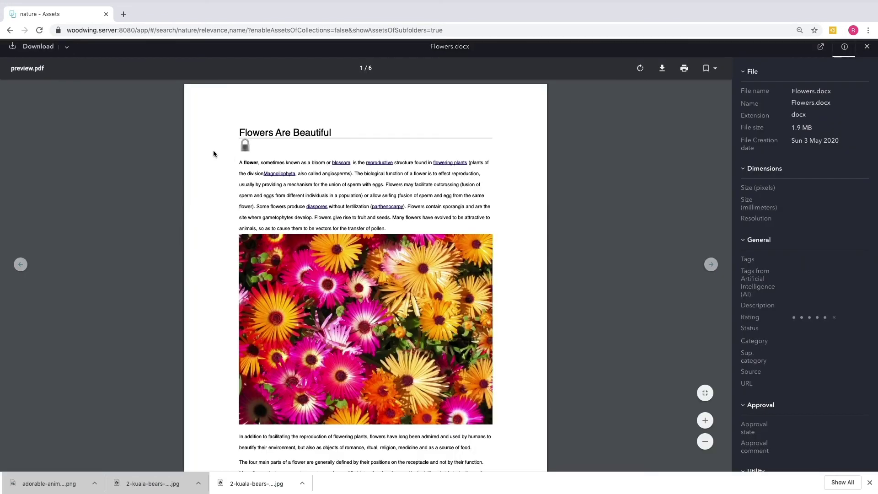
pyautogui.press('Escape')
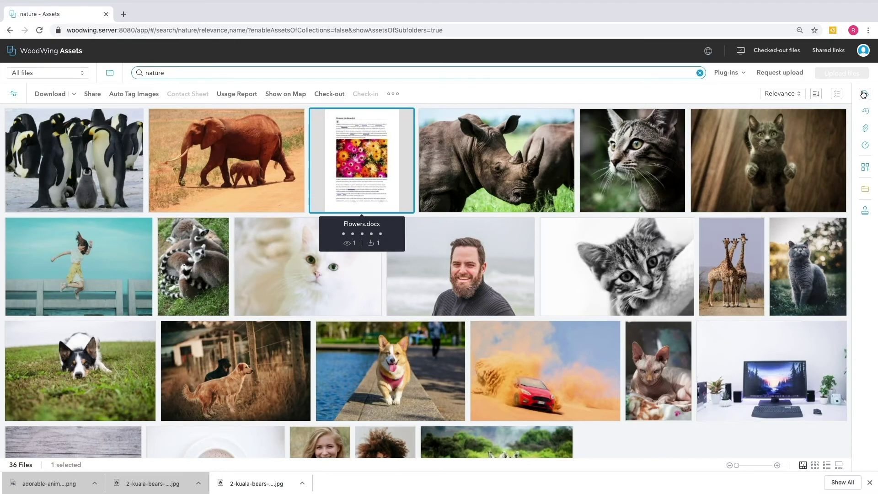
# Open the Magazine Issue 5 p12-15.indd layout in InDesign from its right-click menu
pyautogui.click(865, 111)
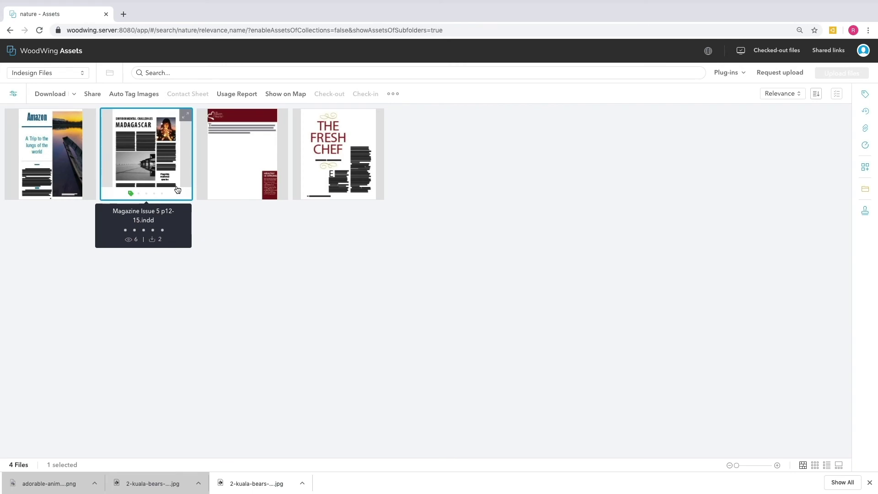
pyautogui.rightClick(178, 190)
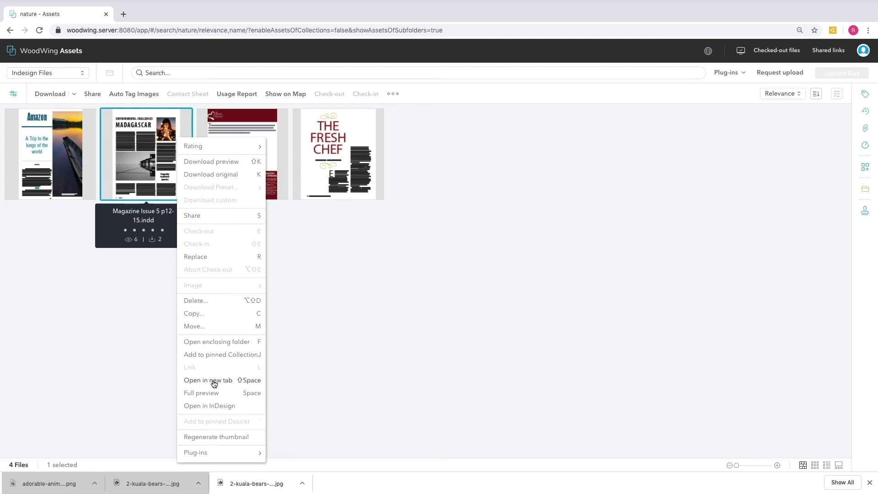
pyautogui.click(231, 407)
pyautogui.click(364, 5)
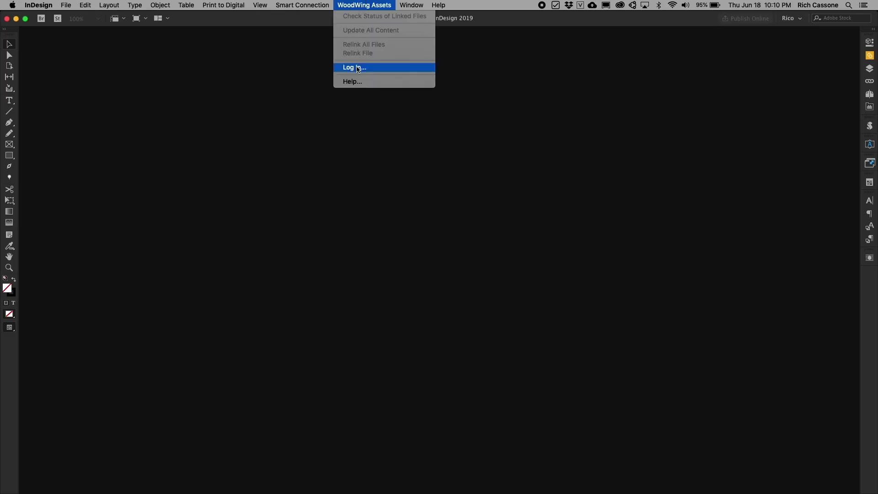
# Log in to WoodWing Assets from InDesign's WoodWing Assets menu with the account credentials
pyautogui.click(374, 69)
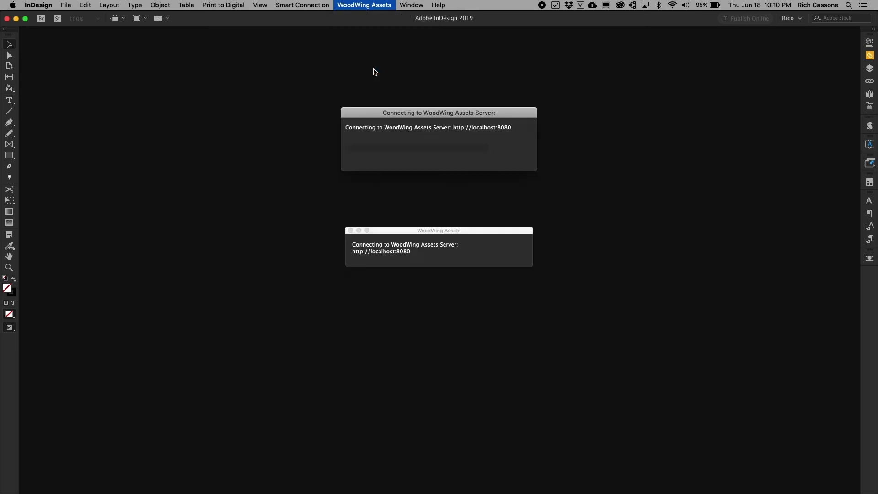
pyautogui.write('ww')
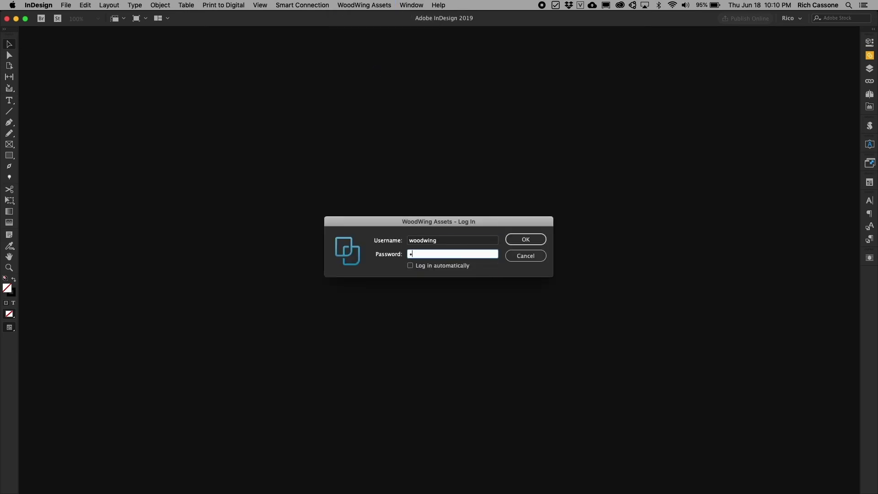
pyautogui.click(525, 245)
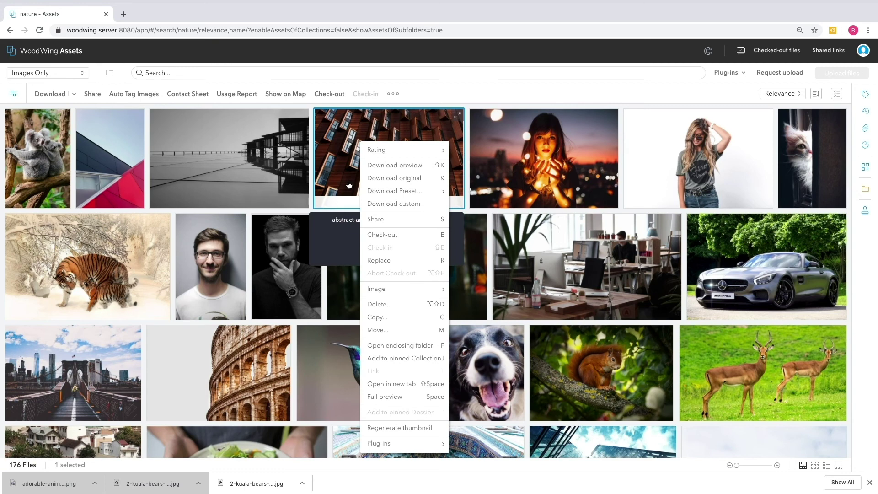
# Close the abstract building image's action menu after viewing the Plug-ins submenu, choosing nothing
pyautogui.moveTo(396, 446)
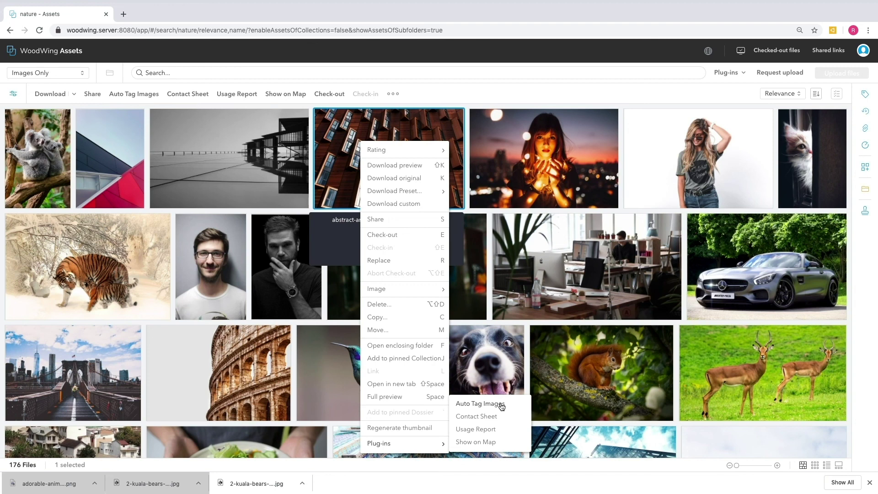
pyautogui.click(495, 92)
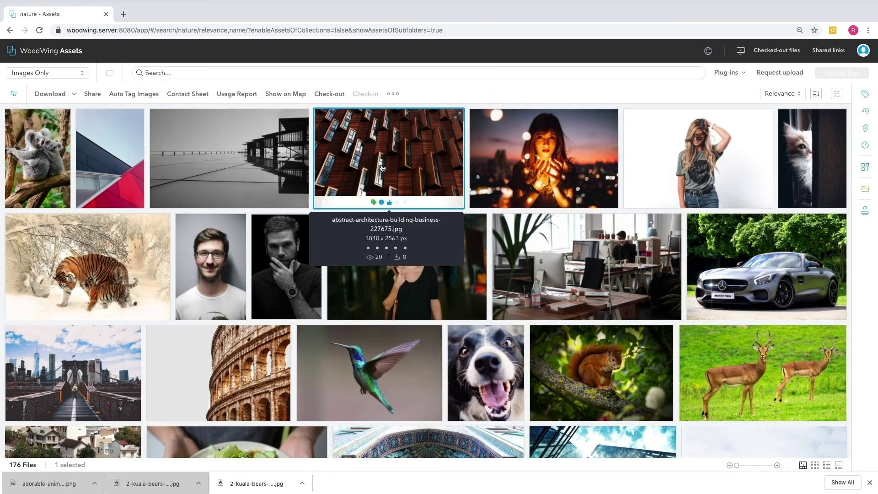